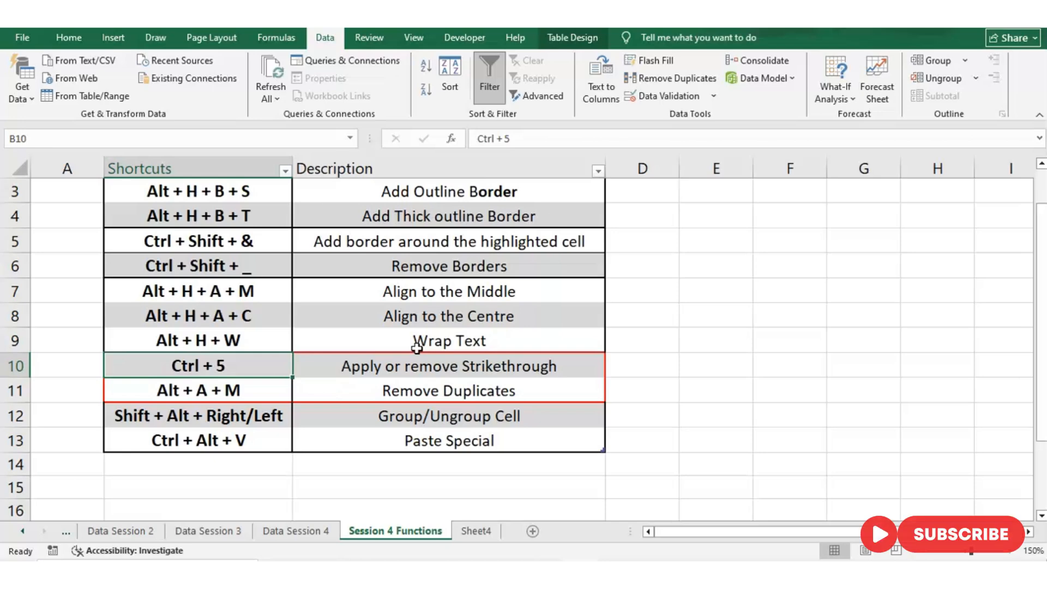
- Go to the Data Session 4 sheet and select the Dairy India - Wheat Bread product cell B4
key("Down")
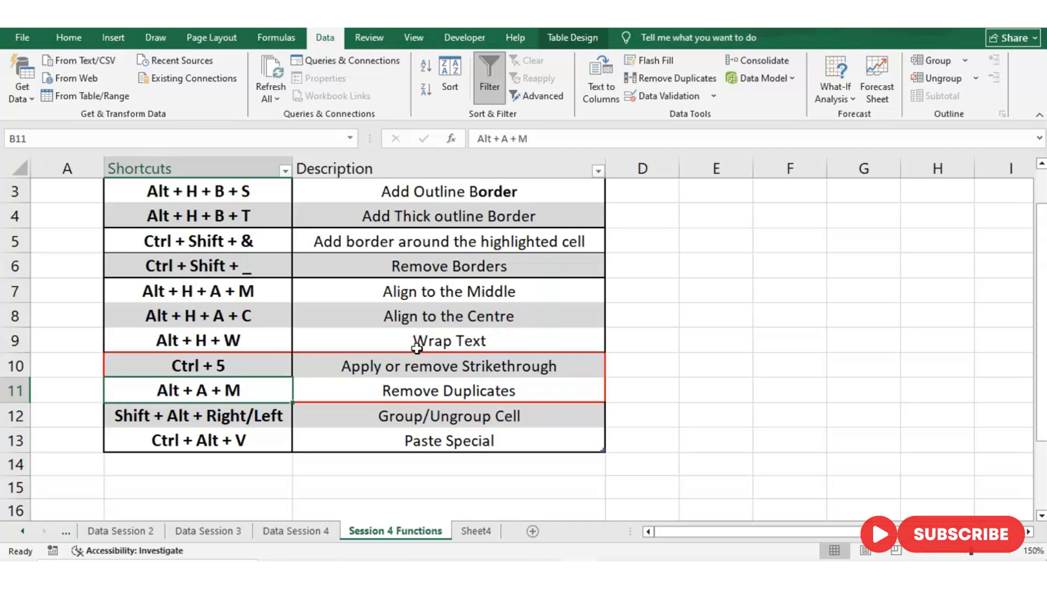
left_click(272, 533)
left_click(273, 535)
key("Down")
key("Right")
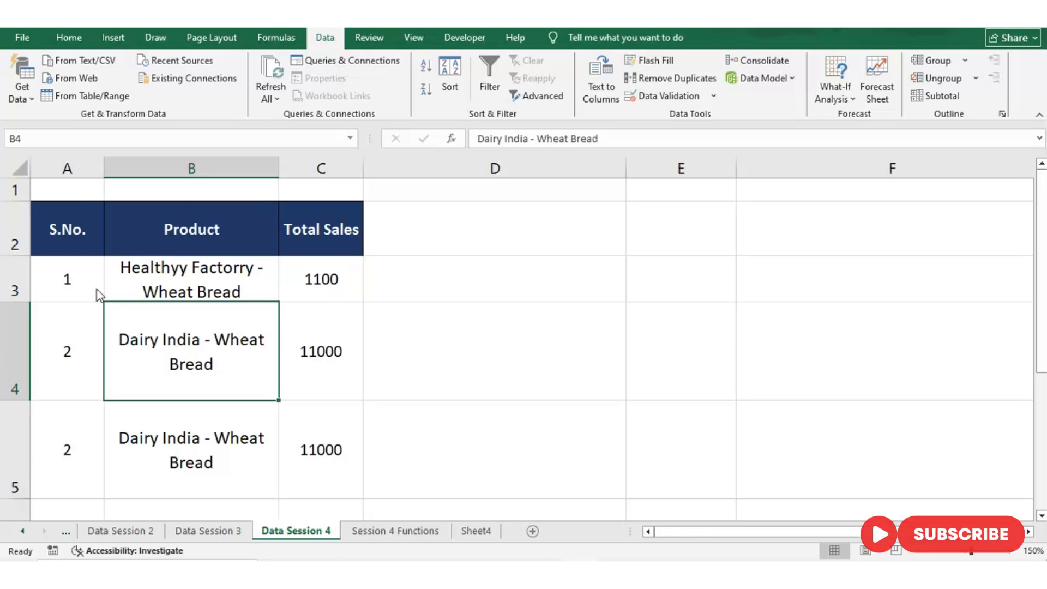
- Try strikethrough on cell B4 and on the range B4:C5, removing it again each time
key("ctrl+5")
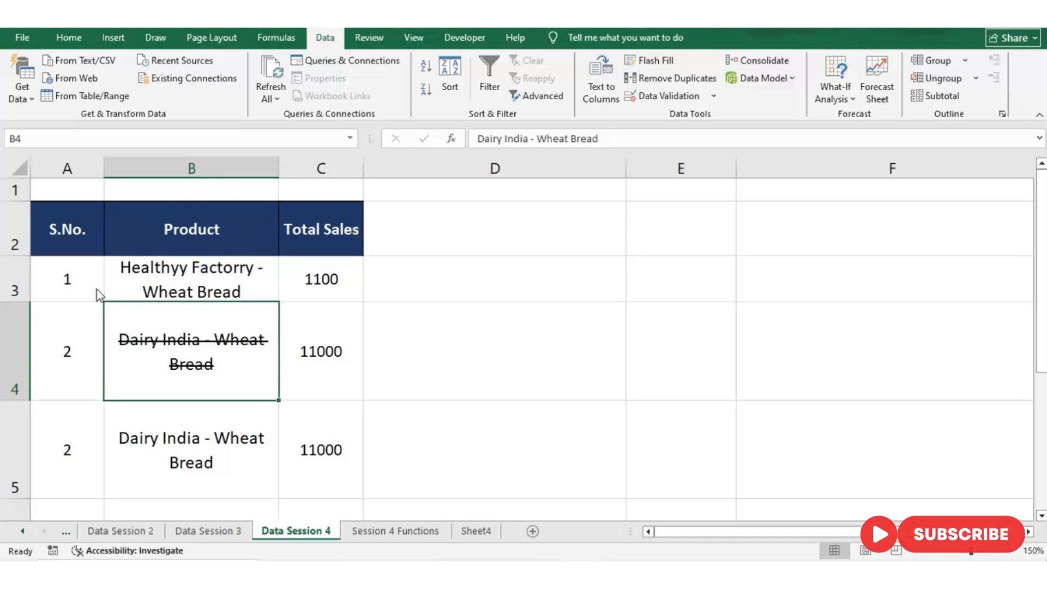
key("ctrl+5")
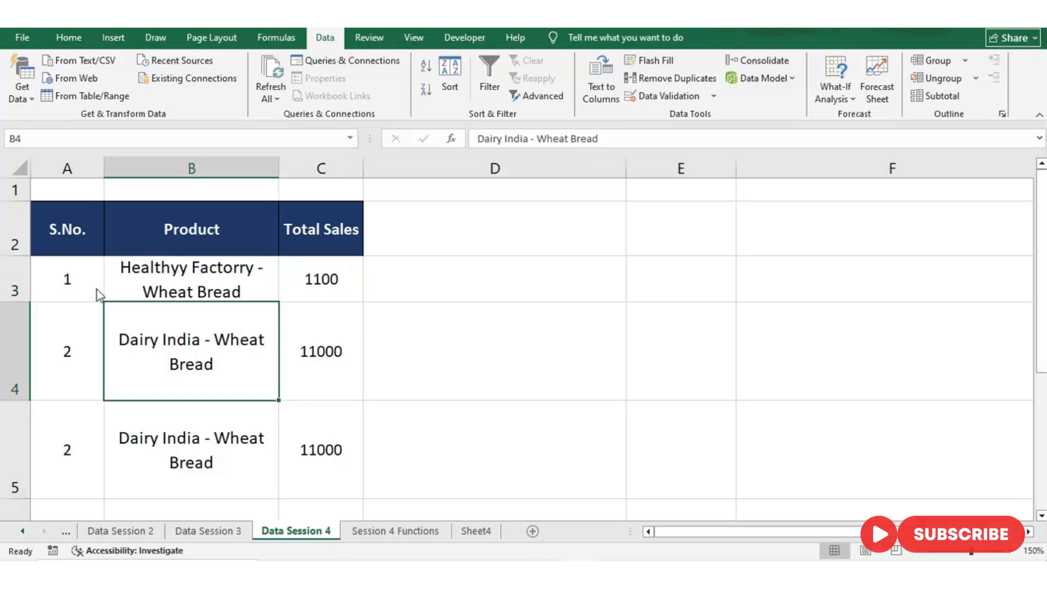
key("shift+Down")
key("shift+Right")
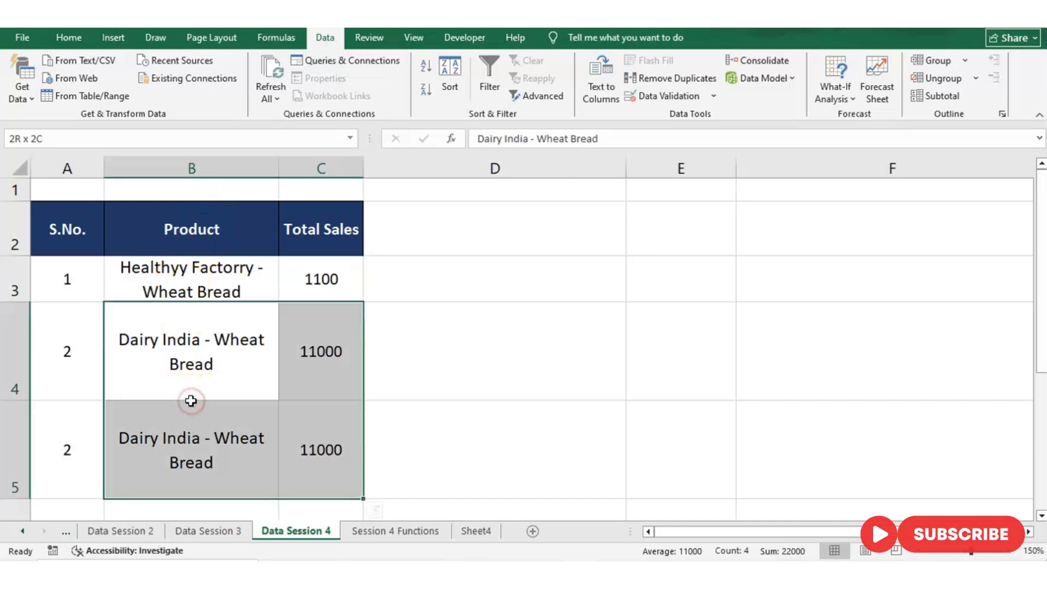
key("ctrl+5")
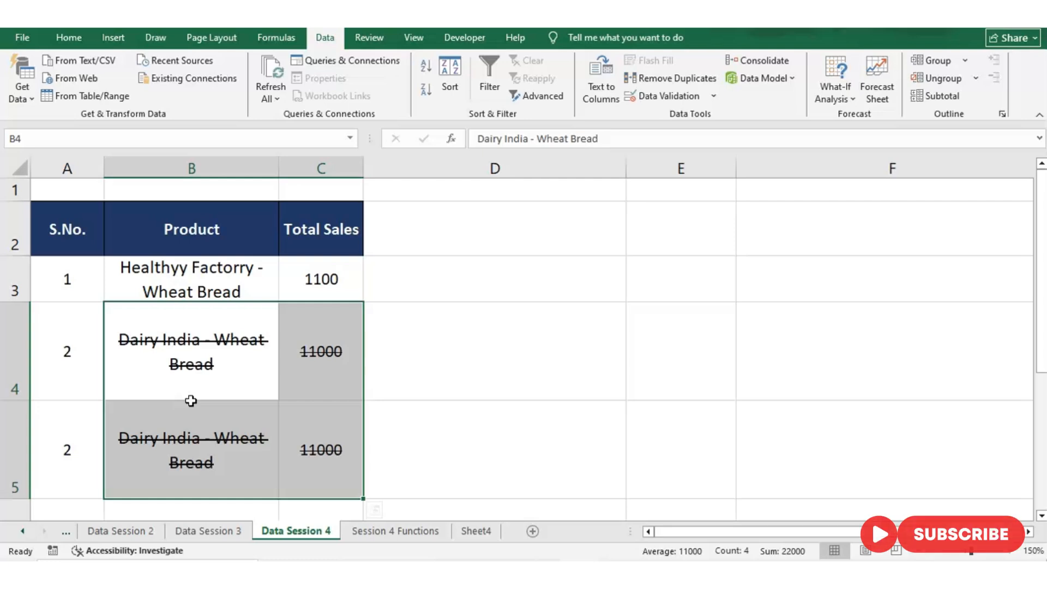
key("ctrl+5")
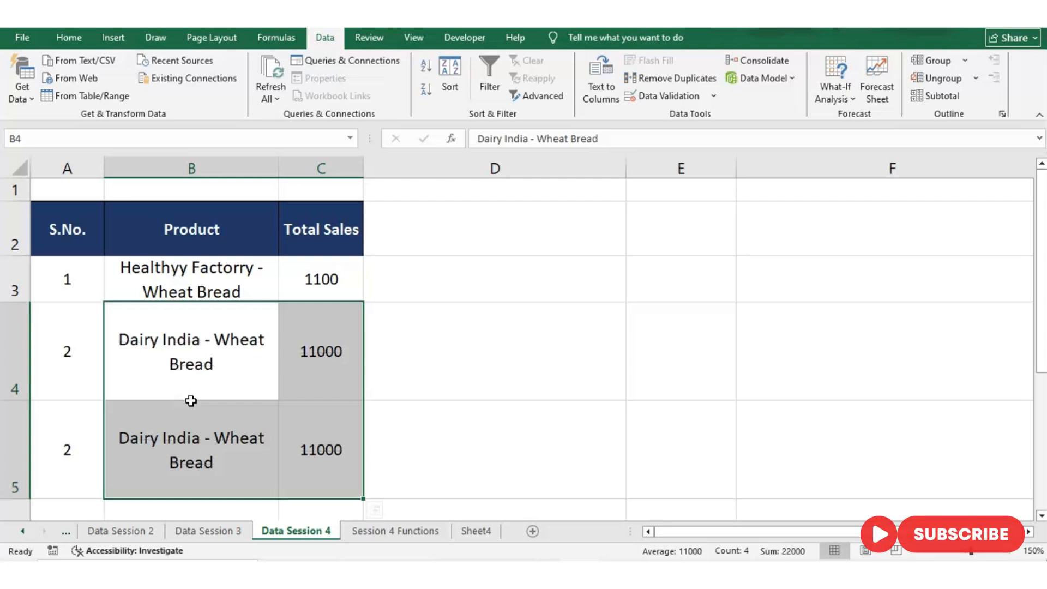
- Look over the table's data rows and examine the repeated Dairy India - Wheat Bread entries in rows 4 and 5
key("Up")
key("Left")
key("Down")
key("Right")
key("Right")
key("Up")
key("Left")
key("Left")
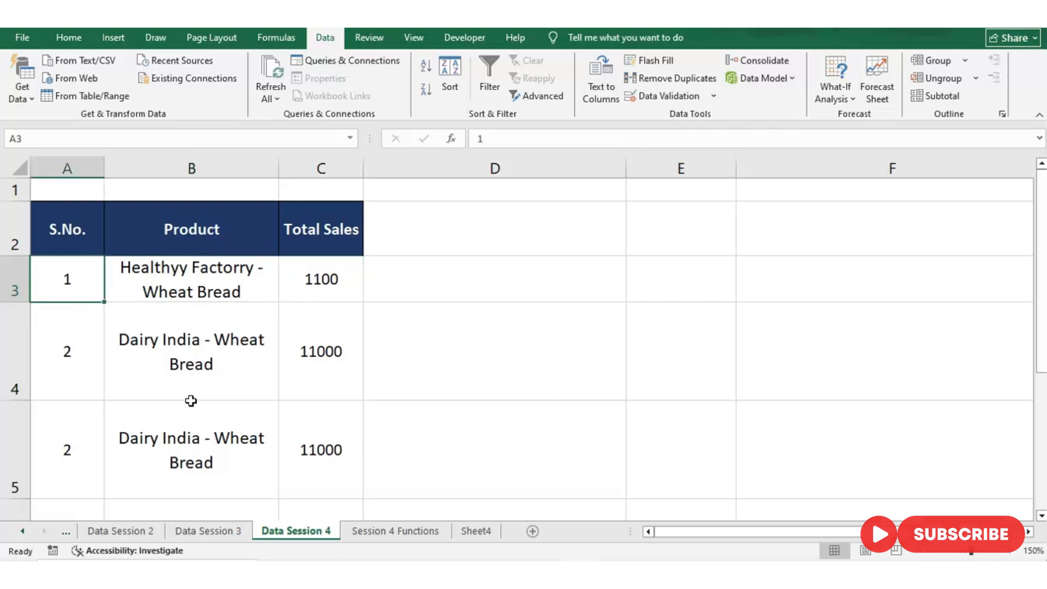
key("Down")
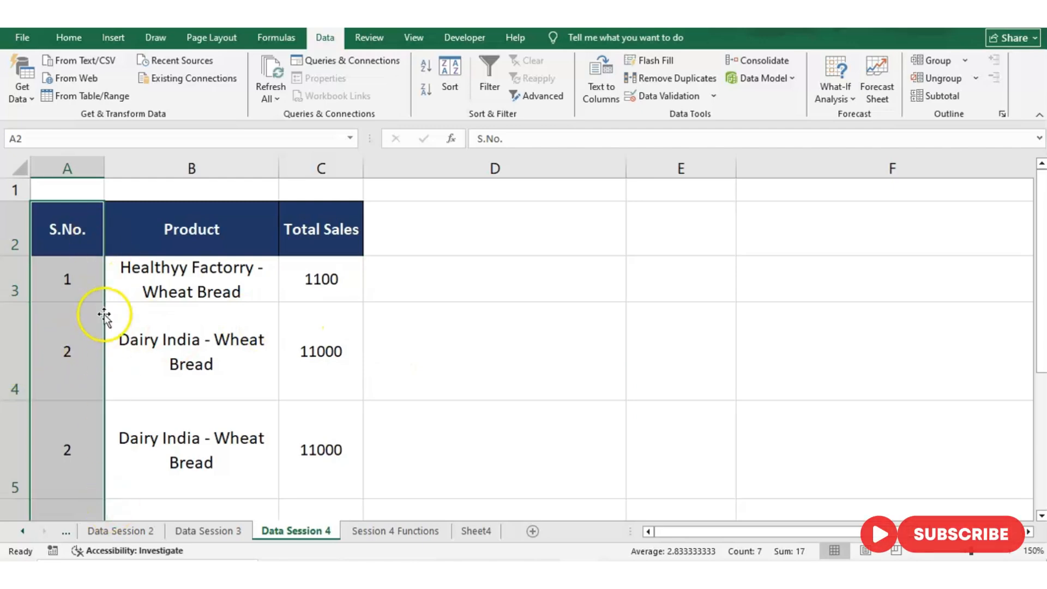
left_click(22, 348)
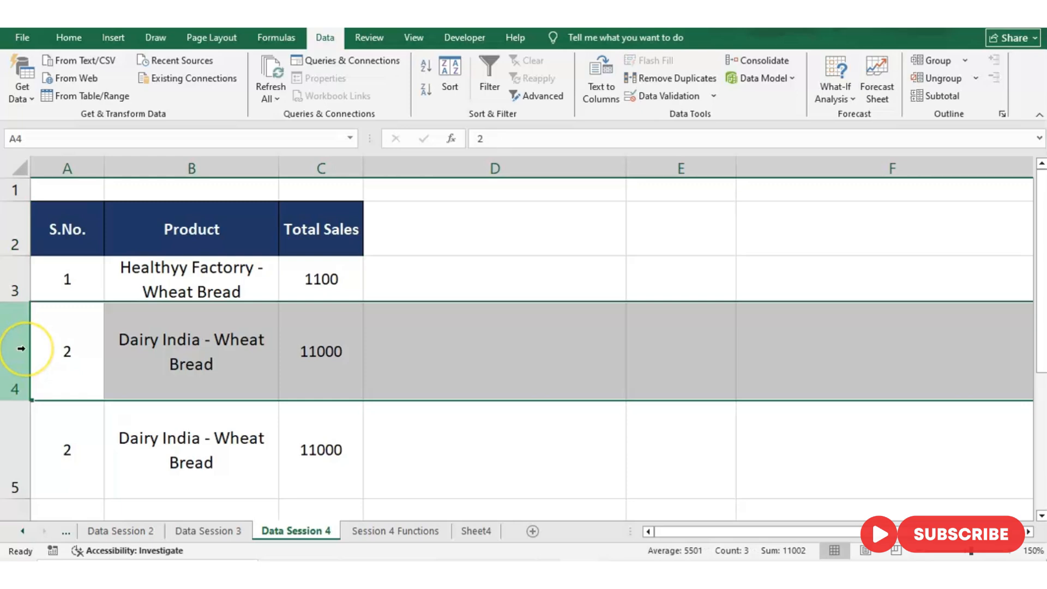
key("shift+Down")
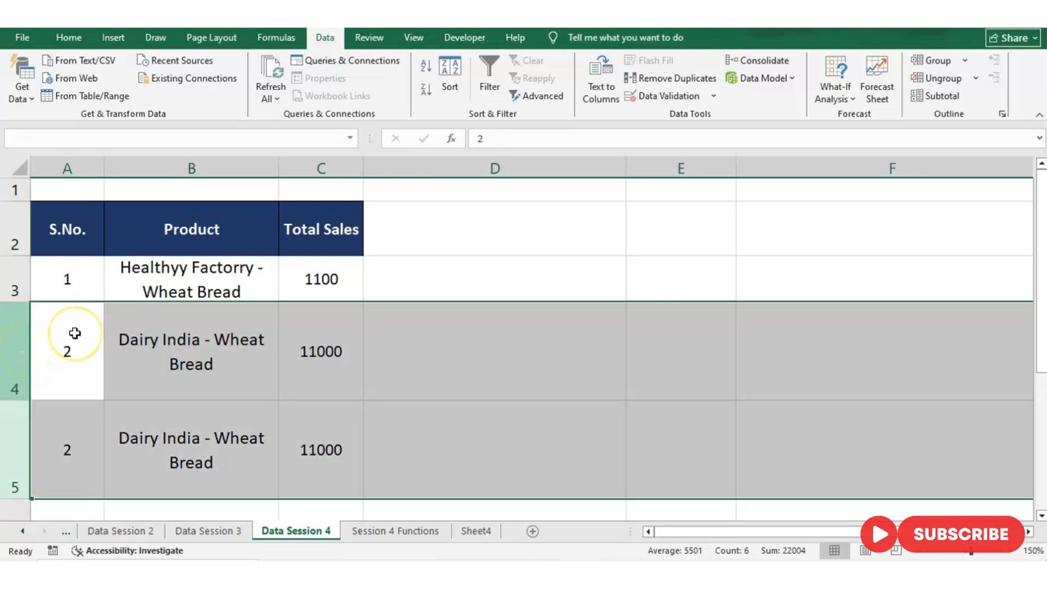
- Remove duplicates starting from the S.No. range A2:A8, expanding the selection and comparing the S.No., Product and Total Sales columns with headers
left_click(67, 222)
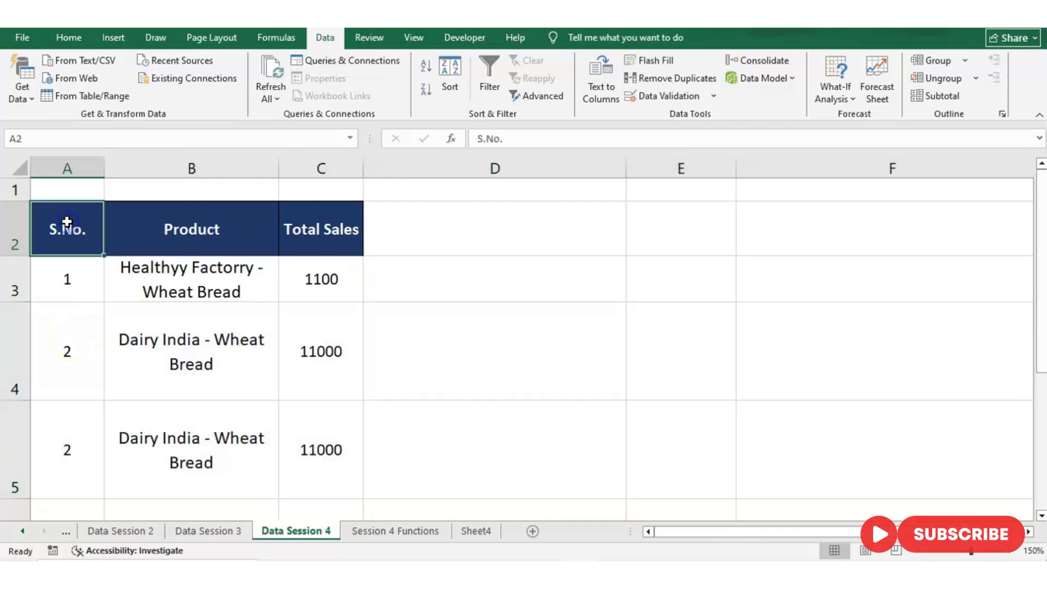
key("shift+Down")
key("shift+Right")
key("shift+Right")
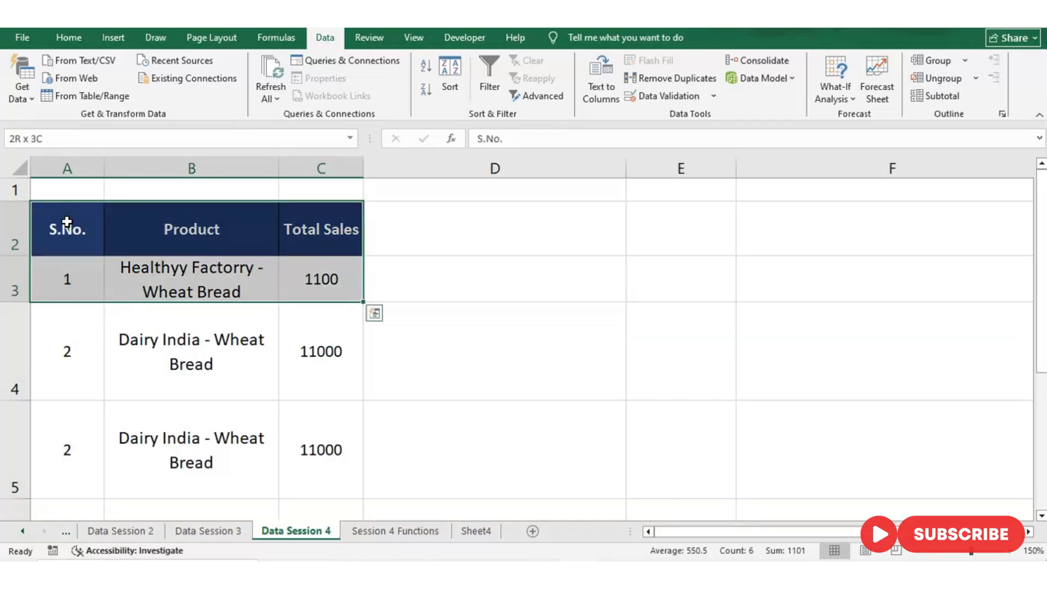
key("shift+Down")
key("shift+Down")
key("shift+Down")
key("shift+Down")
key("shift+Down")
key("shift+Left")
key("shift+Left")
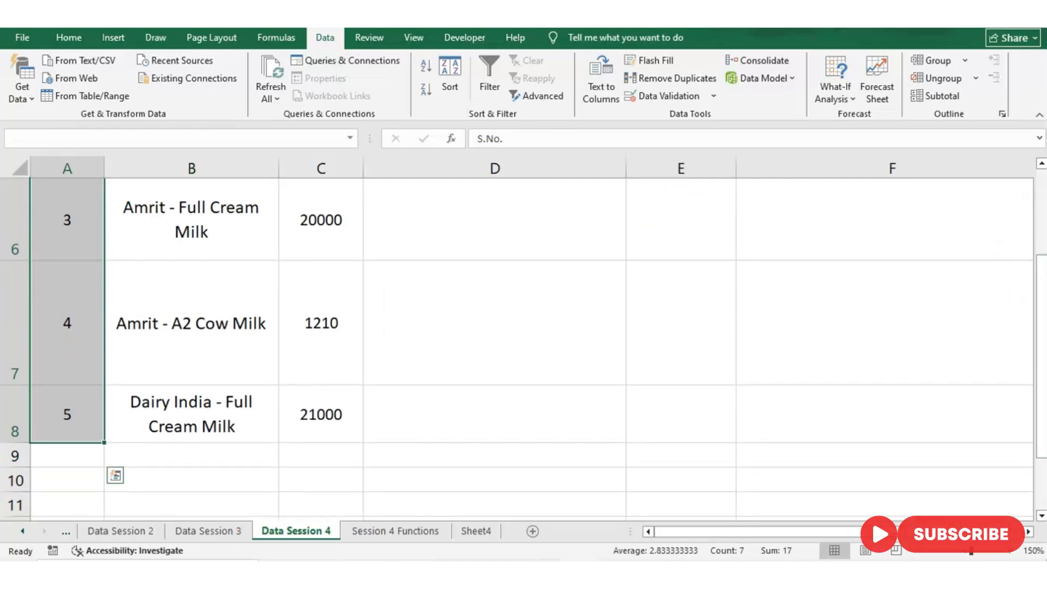
left_click_drag(1036, 280, 1041, 183)
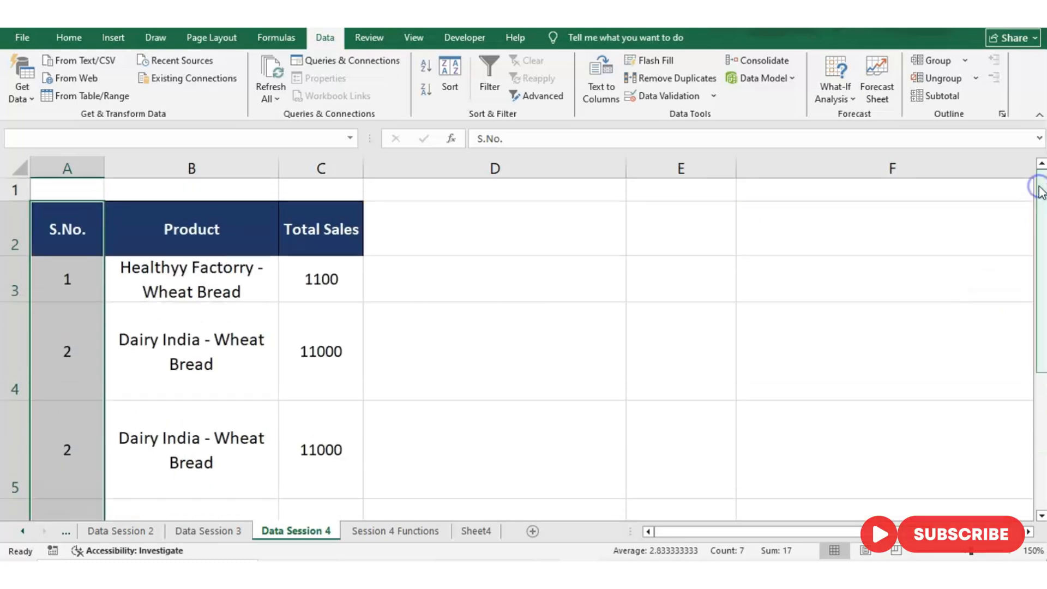
key("alt")
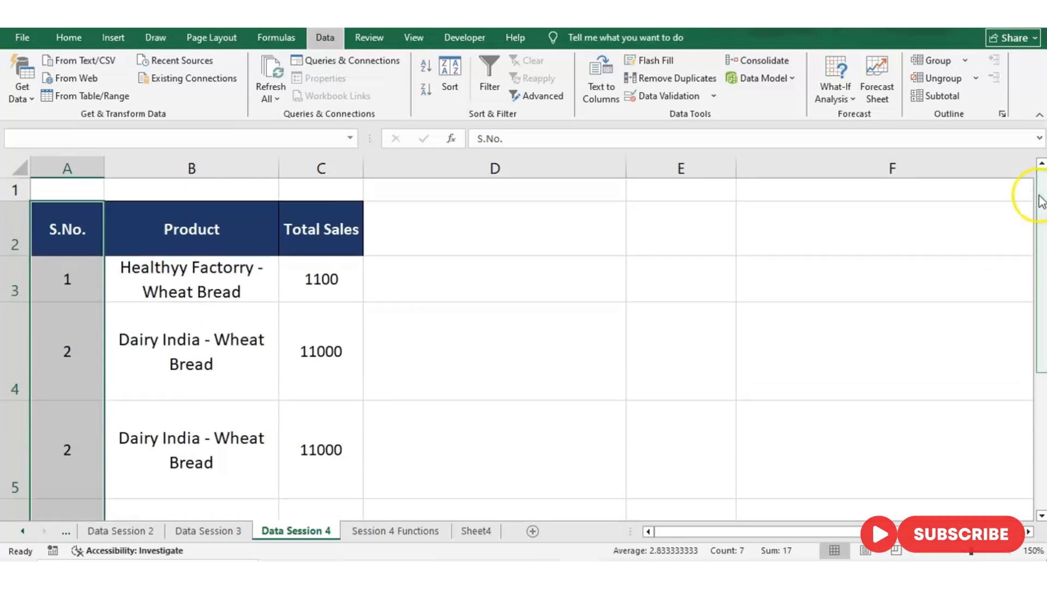
key("a")
key("m")
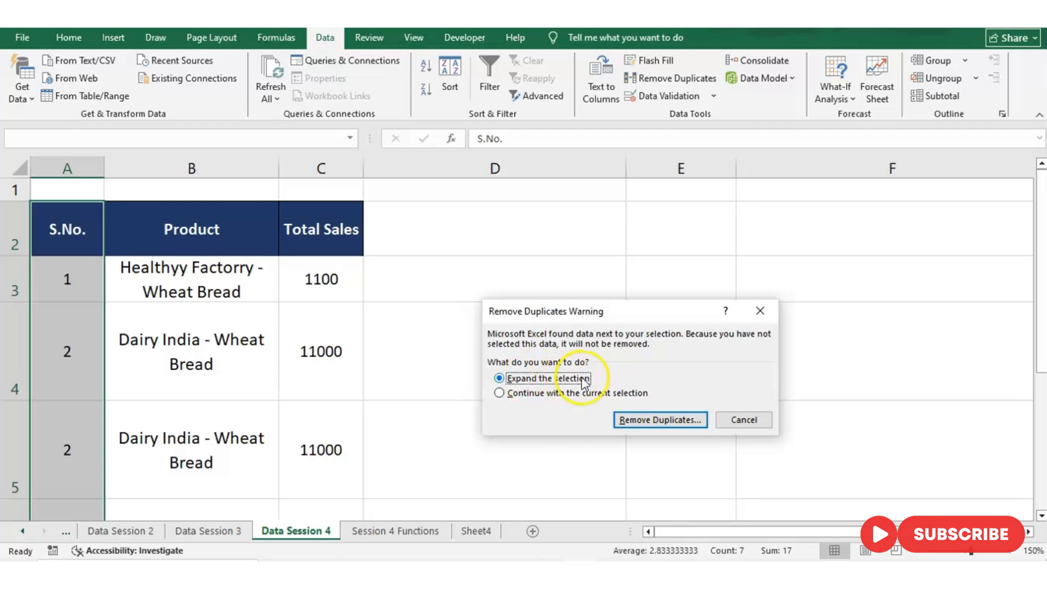
left_click(655, 424)
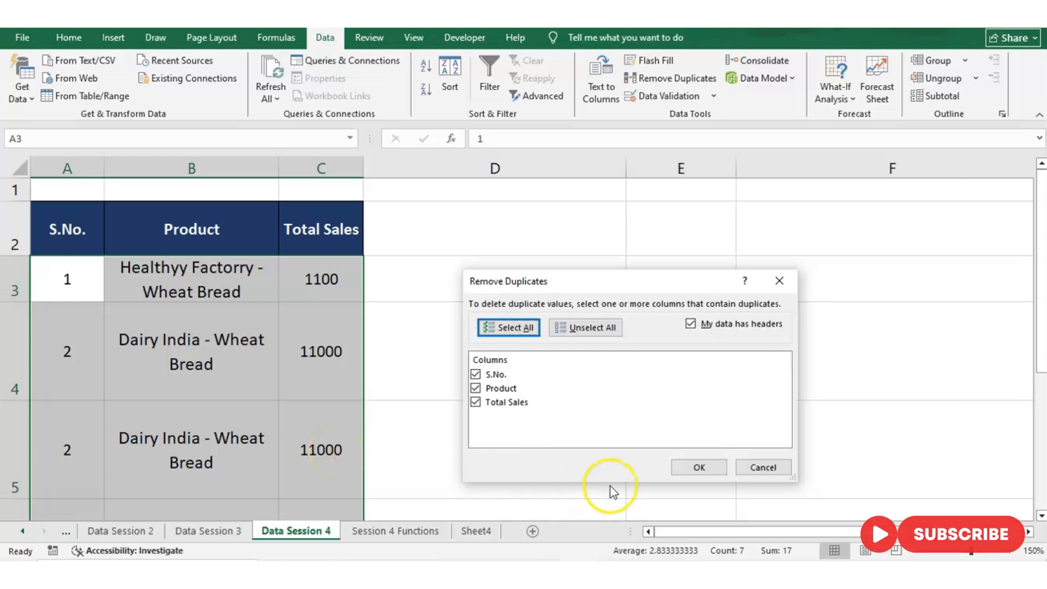
left_click(719, 466)
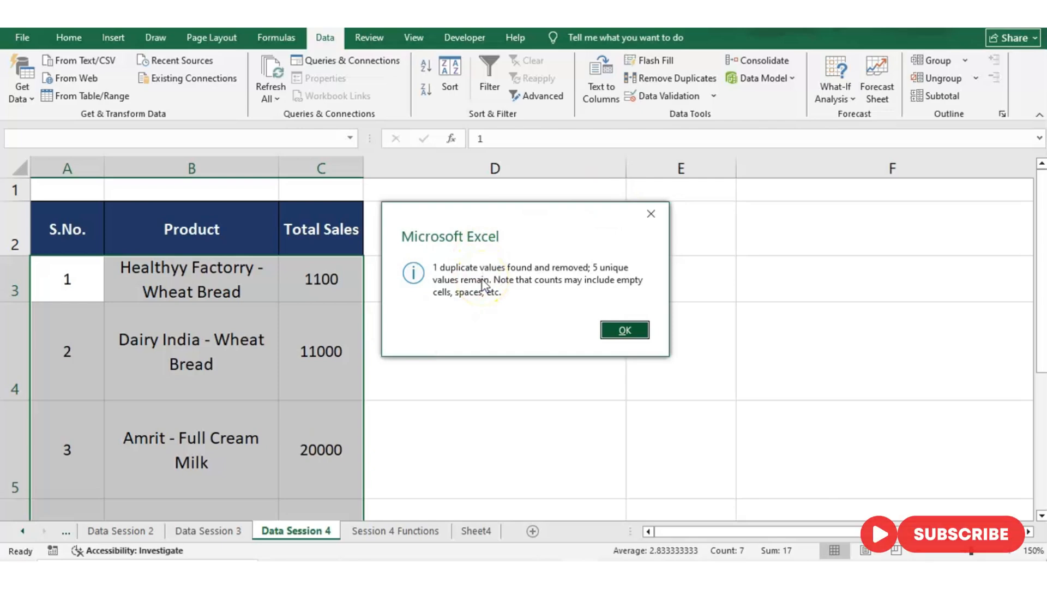
left_click(621, 330)
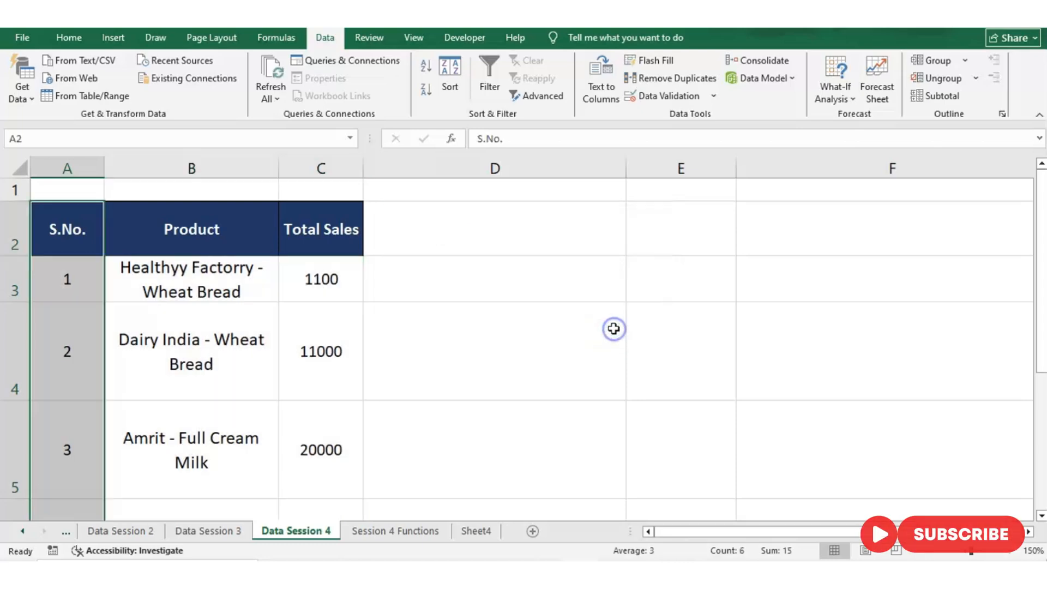
- Check the table's remaining rows from first to last, and consult the shortcut list on the Session 4 Functions sheet
left_click(58, 284)
key("ctrl+Down")
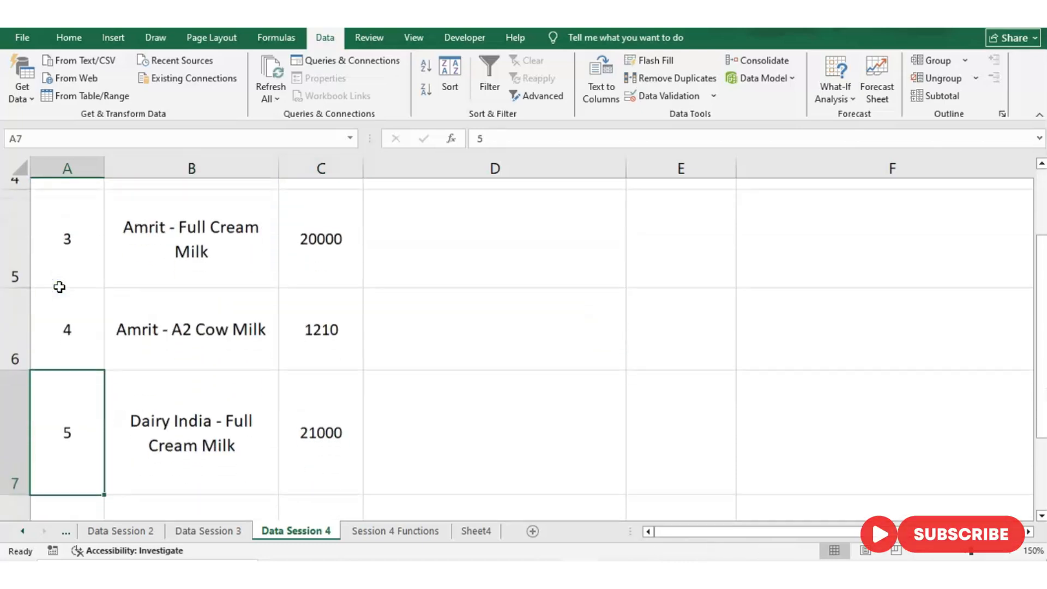
key("ctrl+Up")
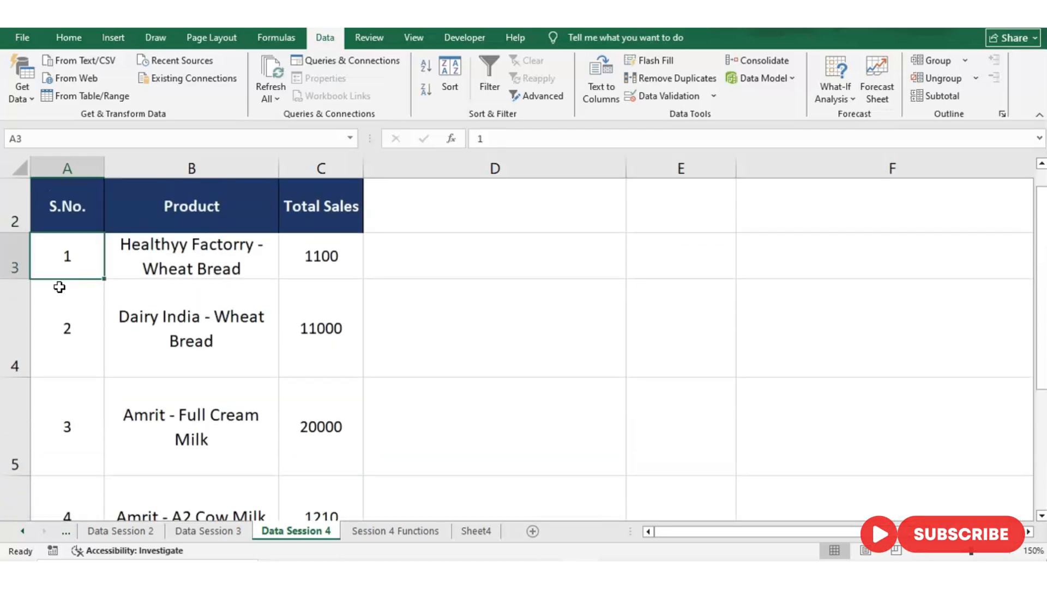
left_click(59, 287)
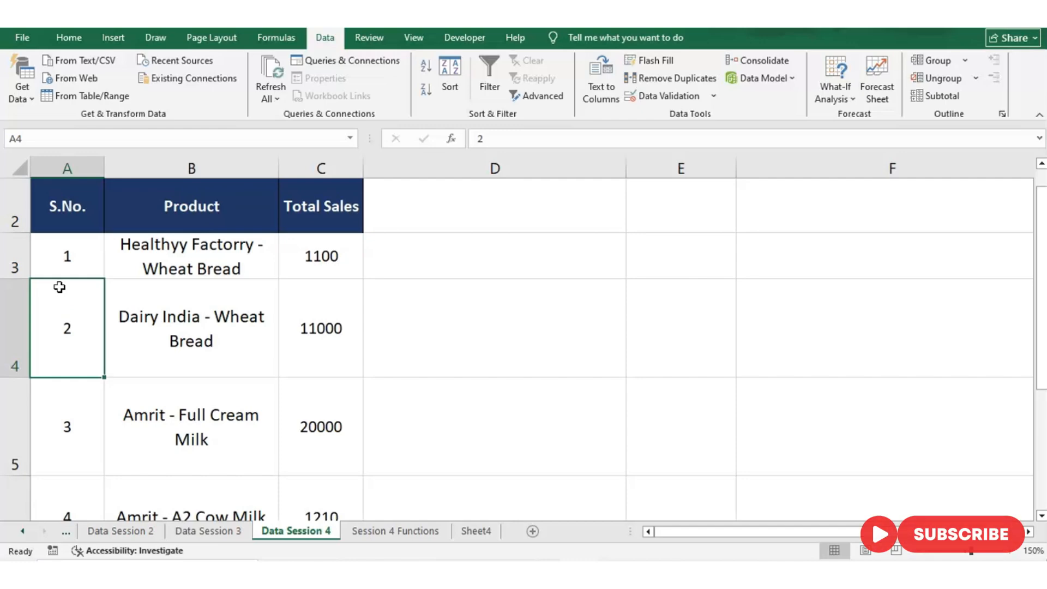
left_click(428, 531)
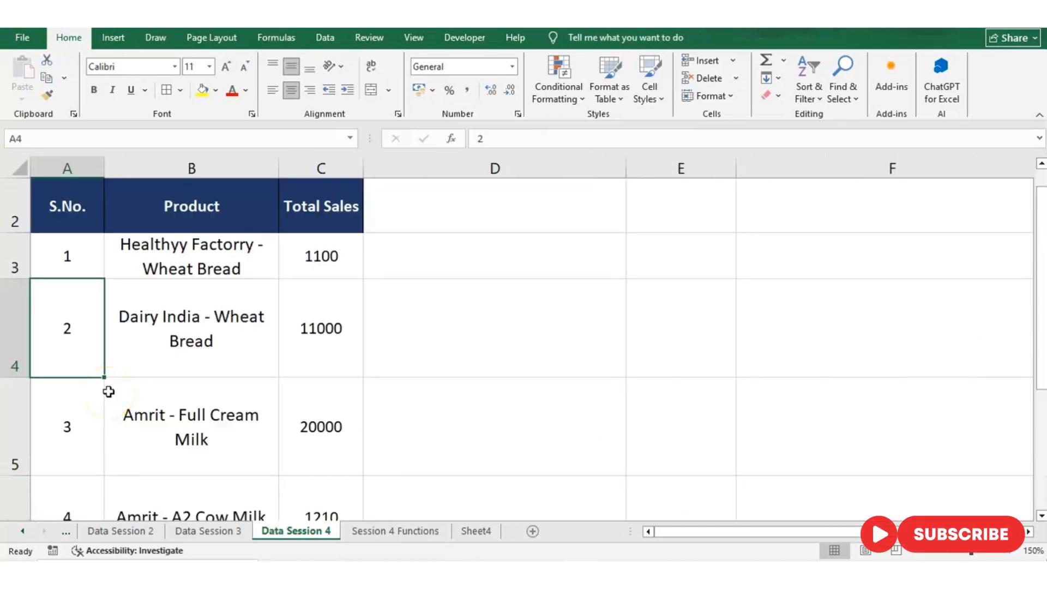
- Group entire rows 4 and 5 of the Data Session 4 table into an outline group
key("shift+Down")
key("shift+Right")
key("shift+Right")
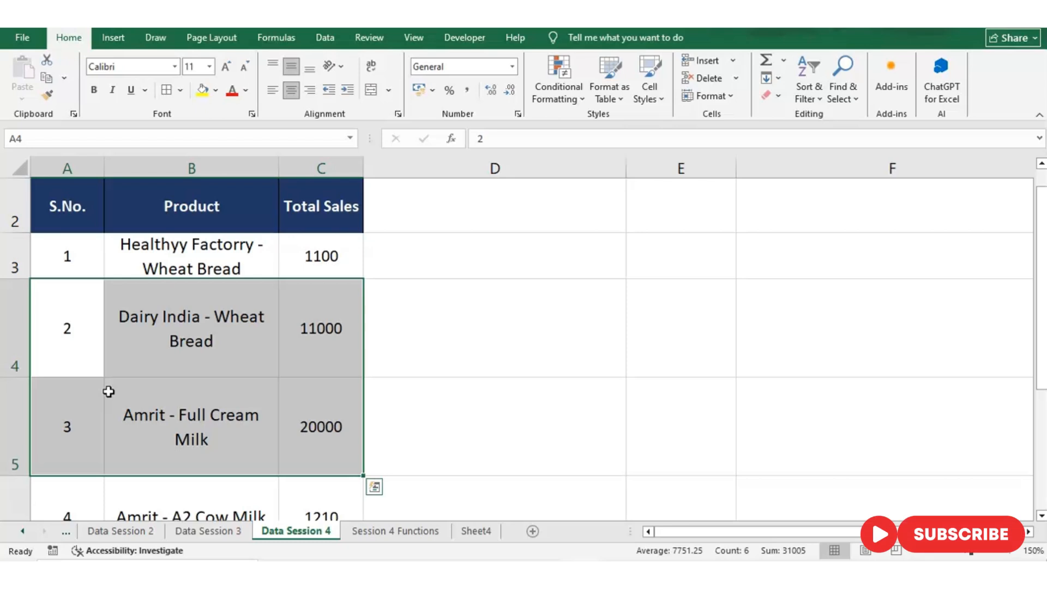
left_click(25, 339)
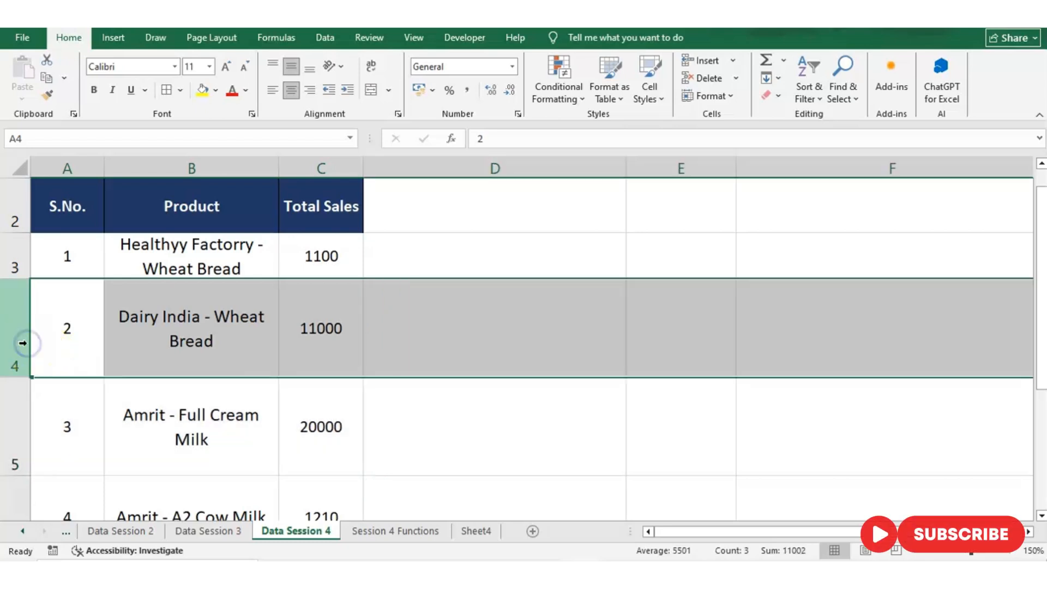
left_click(22, 403, "shift")
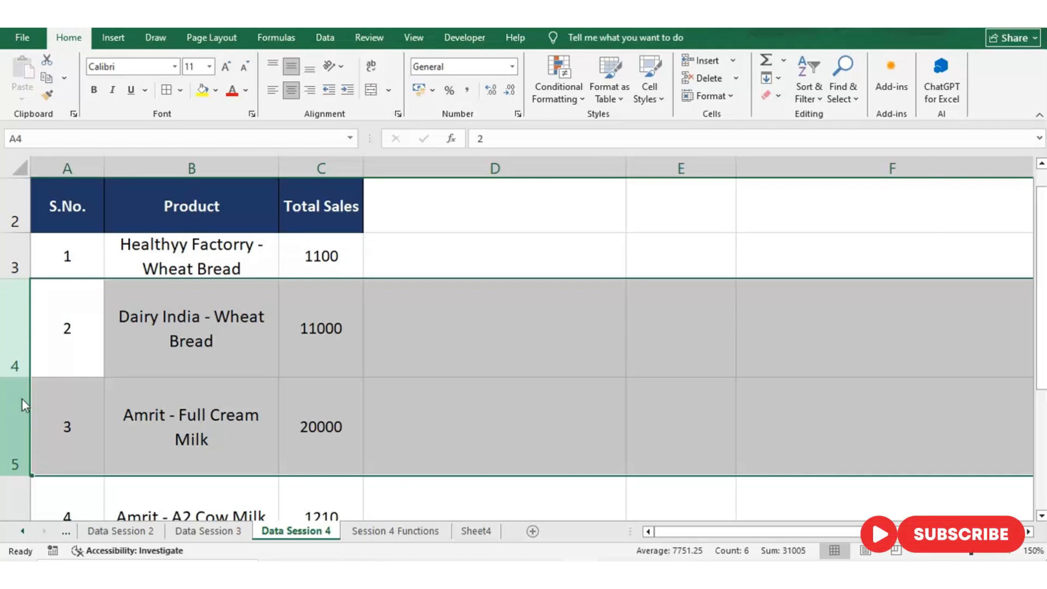
key("shift+alt+Right")
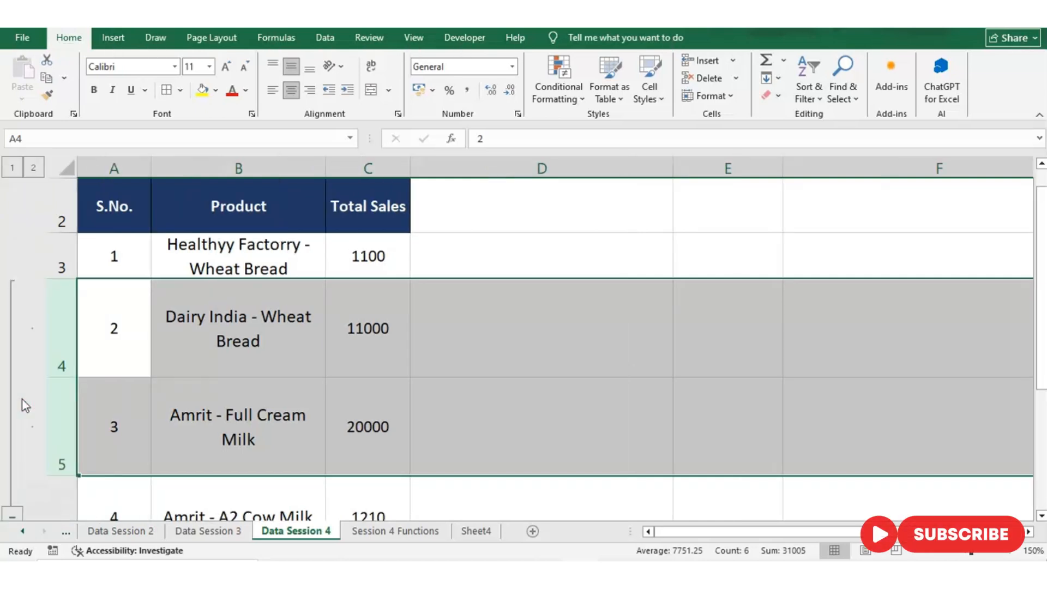
left_click(65, 327)
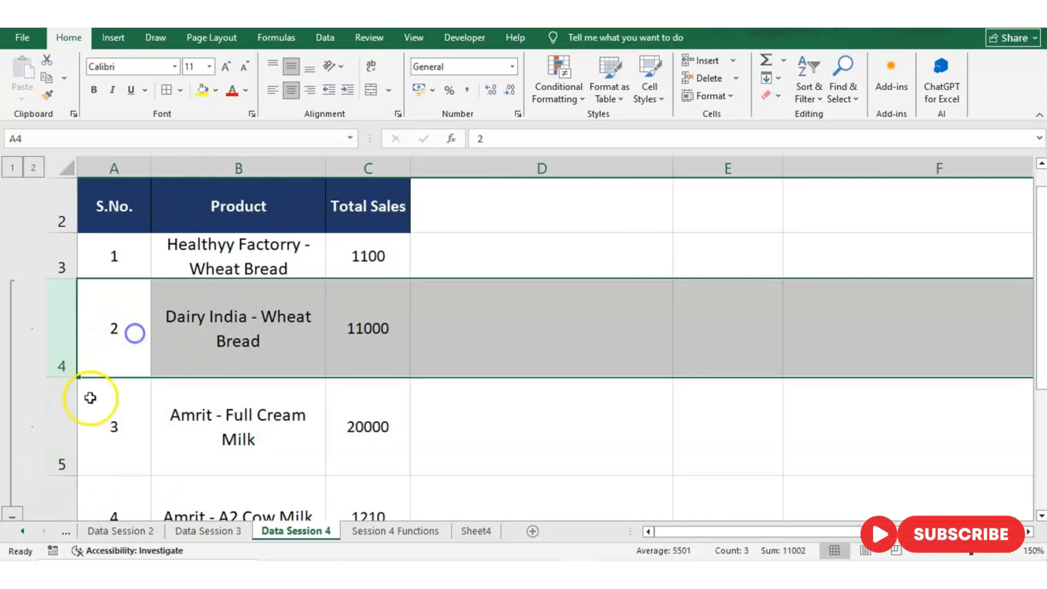